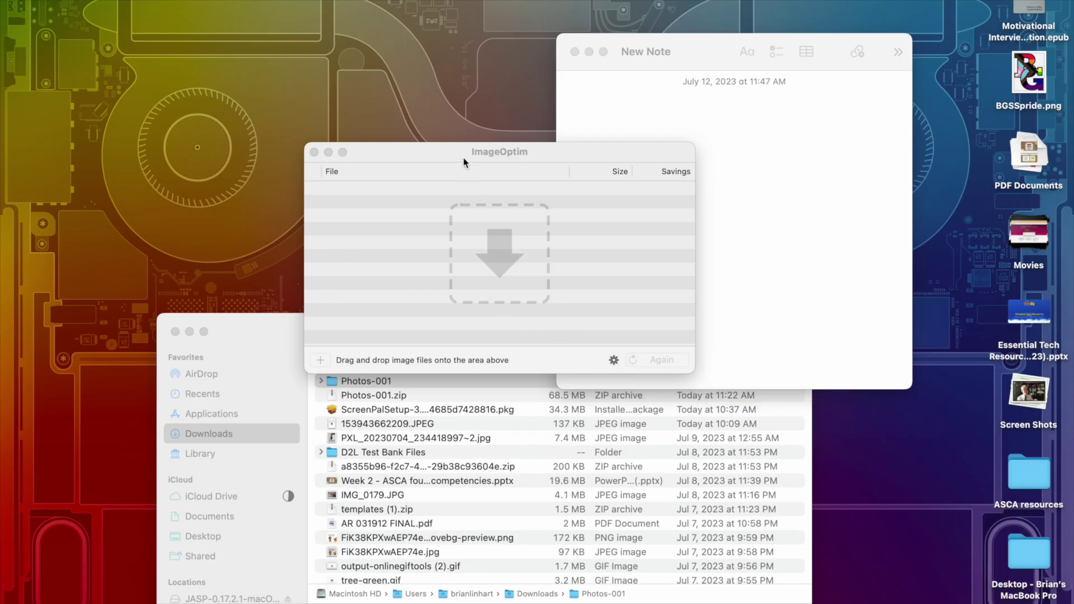
Switch from the Chrome ImageOptim Mac page to the ImageOptim app window
left_click(464, 161)
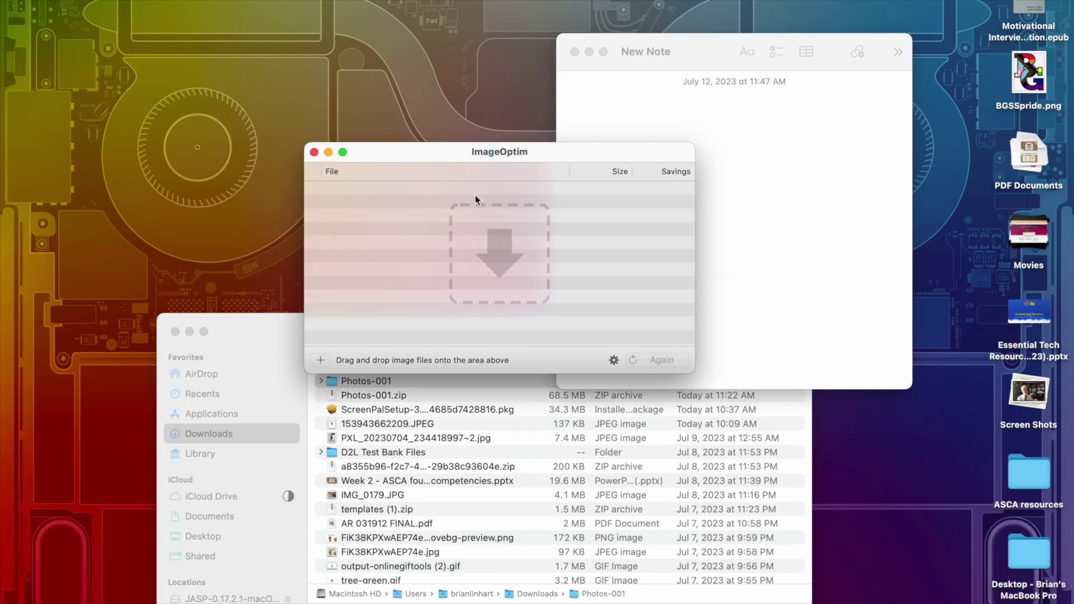
Expand Photos-001 in Finder, then arrange the new note, ImageOptim and Finder windows
left_click(321, 382)
left_click(320, 381)
left_click(694, 67)
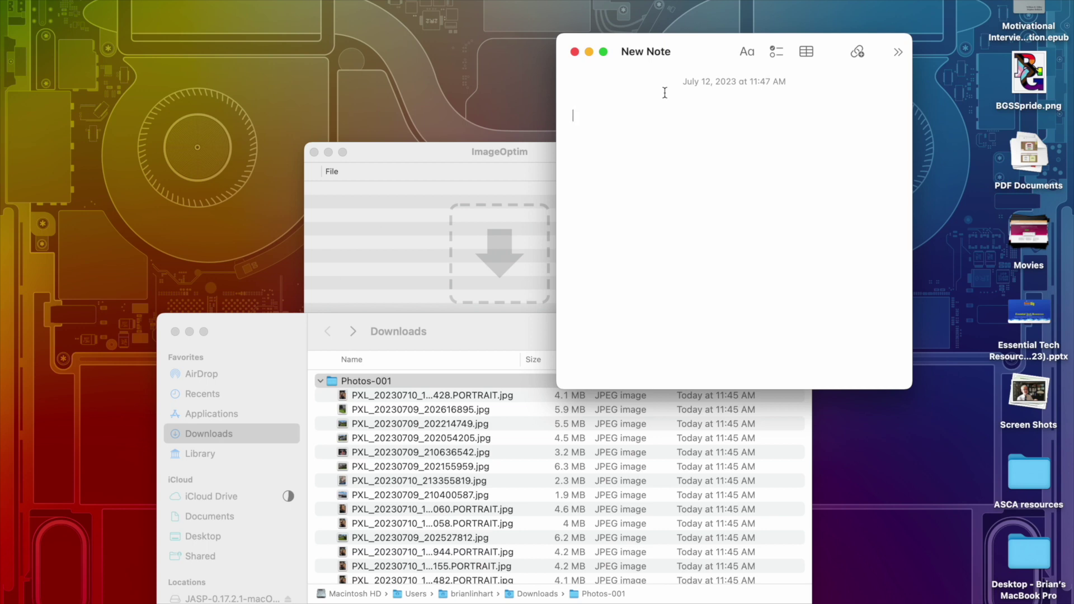
left_click(446, 151)
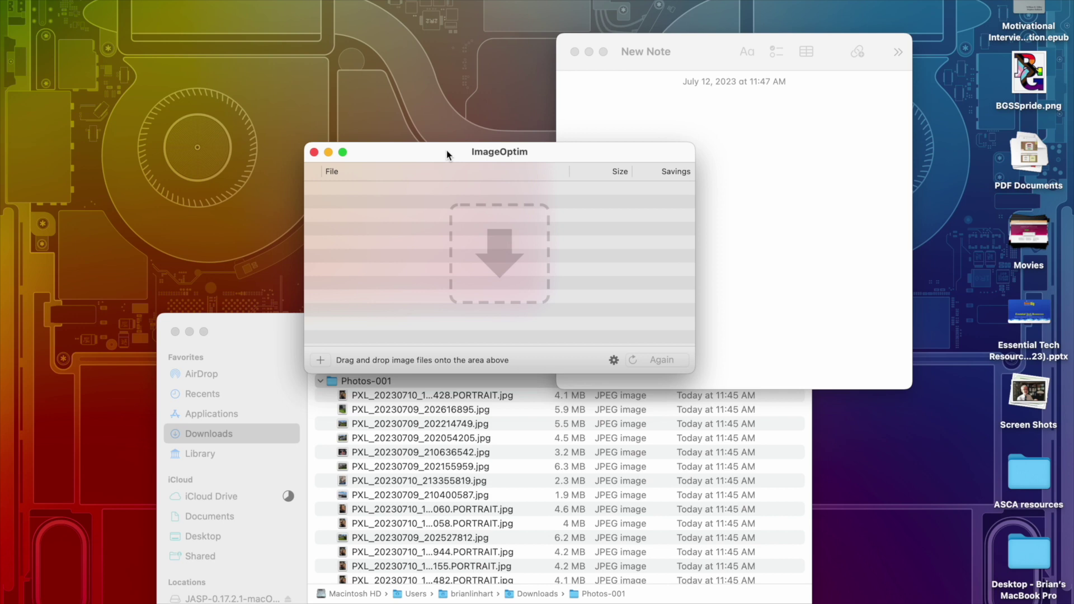
left_click(269, 321)
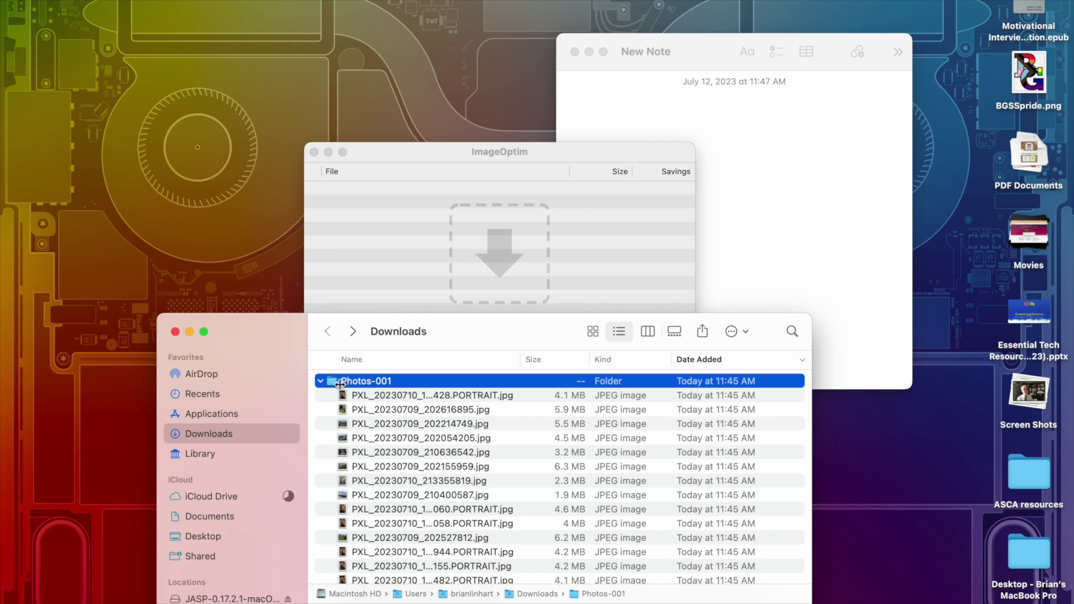
Get Info on Photos-001 and record BEFORE FOLDER: 68.5 MB in the note
right_click(335, 382)
left_click(361, 402)
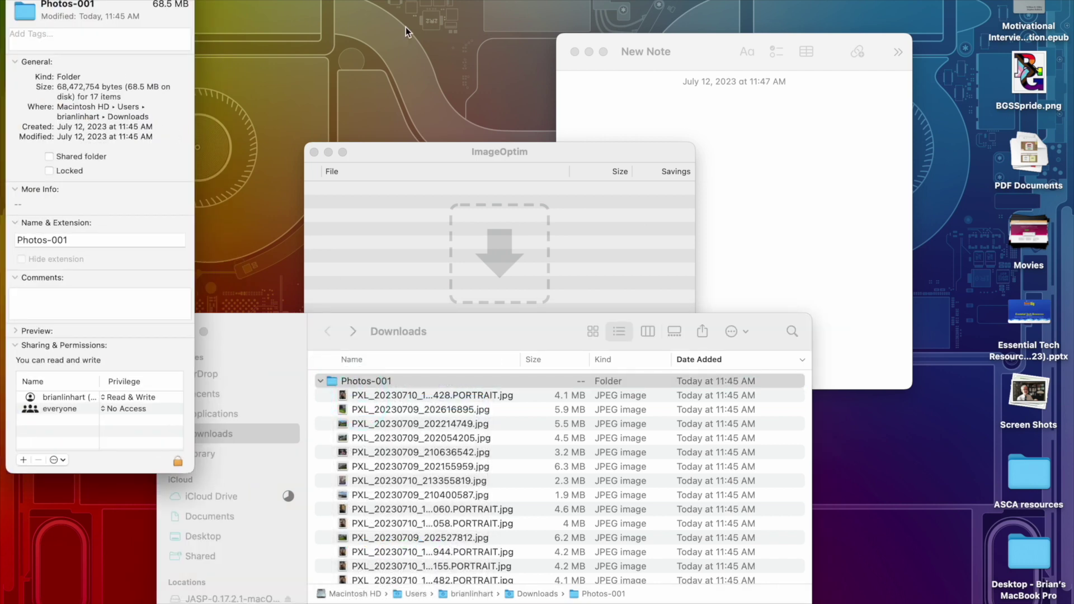
left_click(743, 116)
type("BEFORE:")
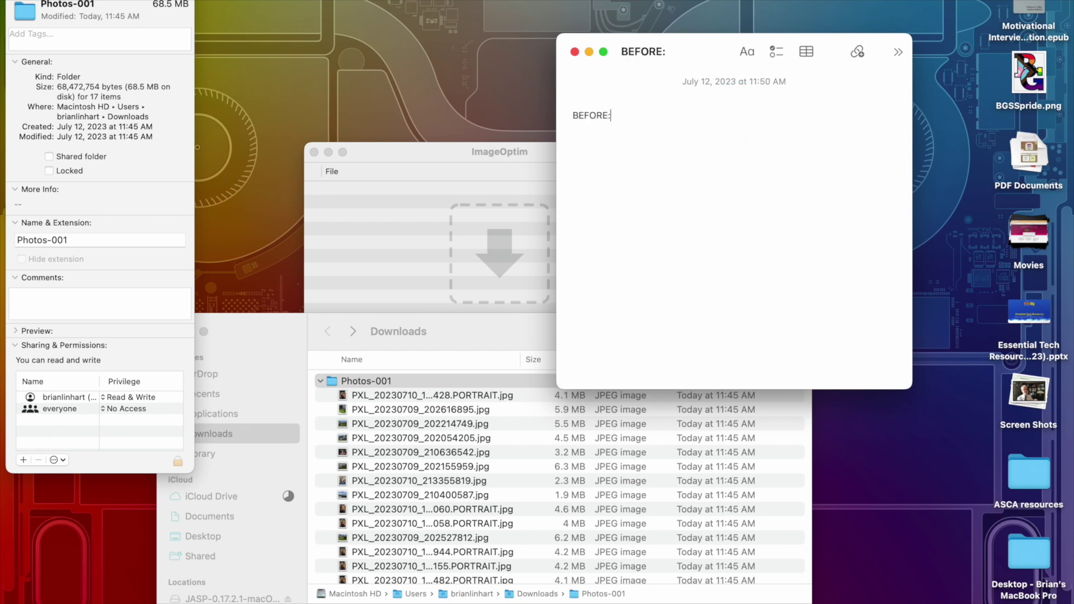
key("BackSpace")
type("FOLDER")
key("BackSpace")
type("R:")
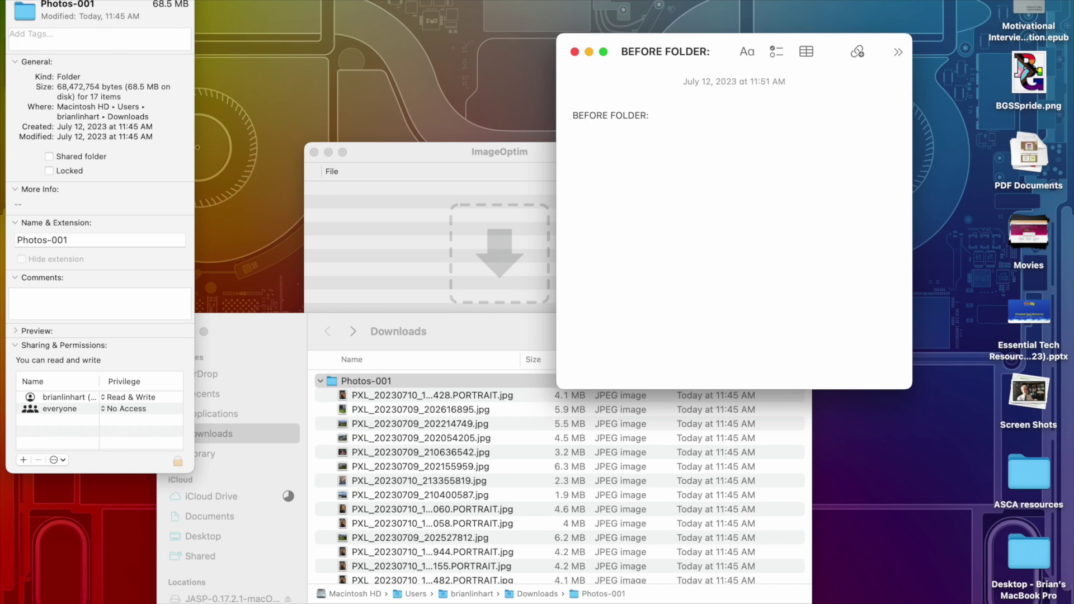
type(" 68.5 MB")
key("super+w")
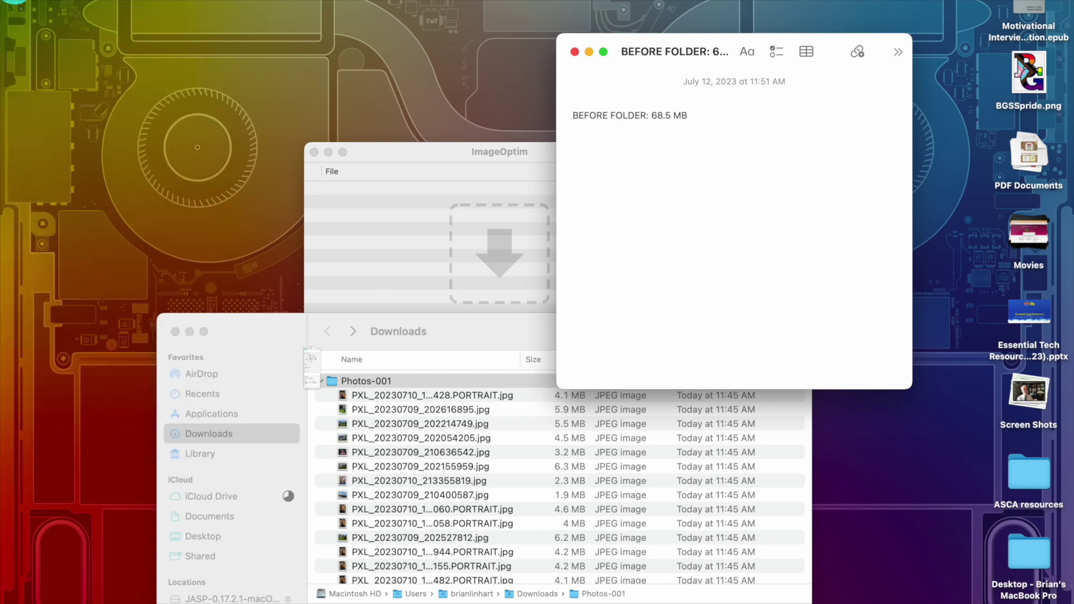
left_click(431, 495)
Open PXL_20230709_210400587.jpg in Preview and show its Adjust Size dimensions
double_click(407, 497)
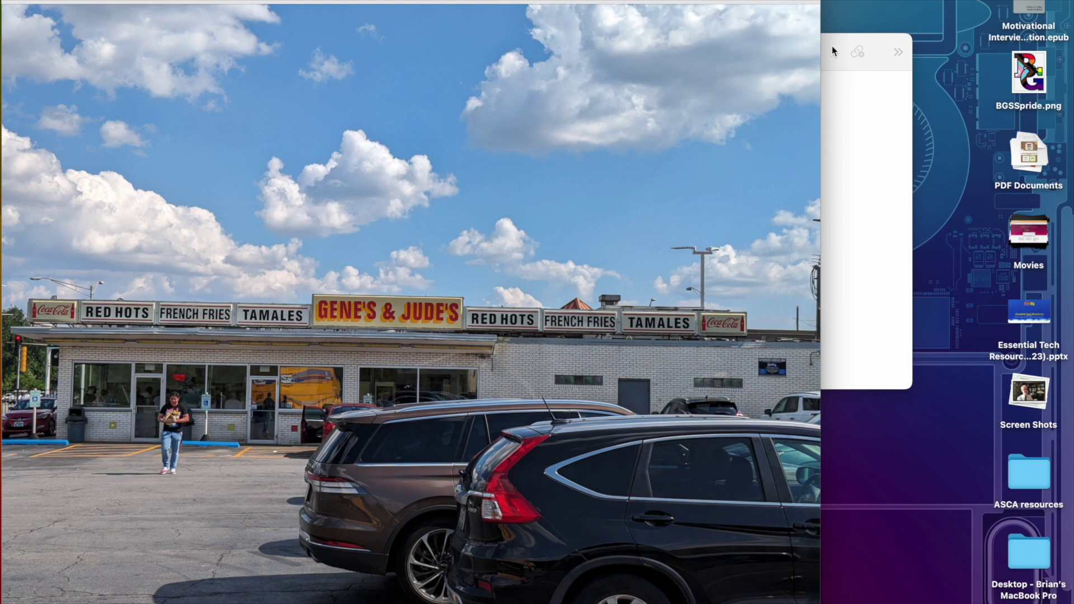
left_click(210, 2)
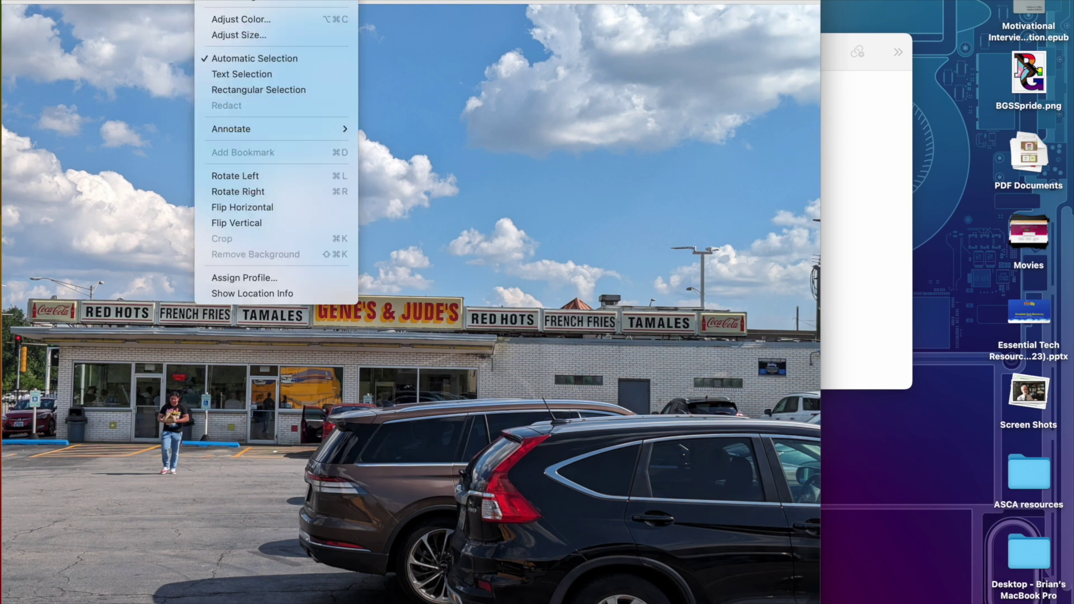
left_click(243, 36)
Note BEFORE IMAGE DIM: 55.56 x 41.67, then cancel resizing and close the photo
left_click(840, 38)
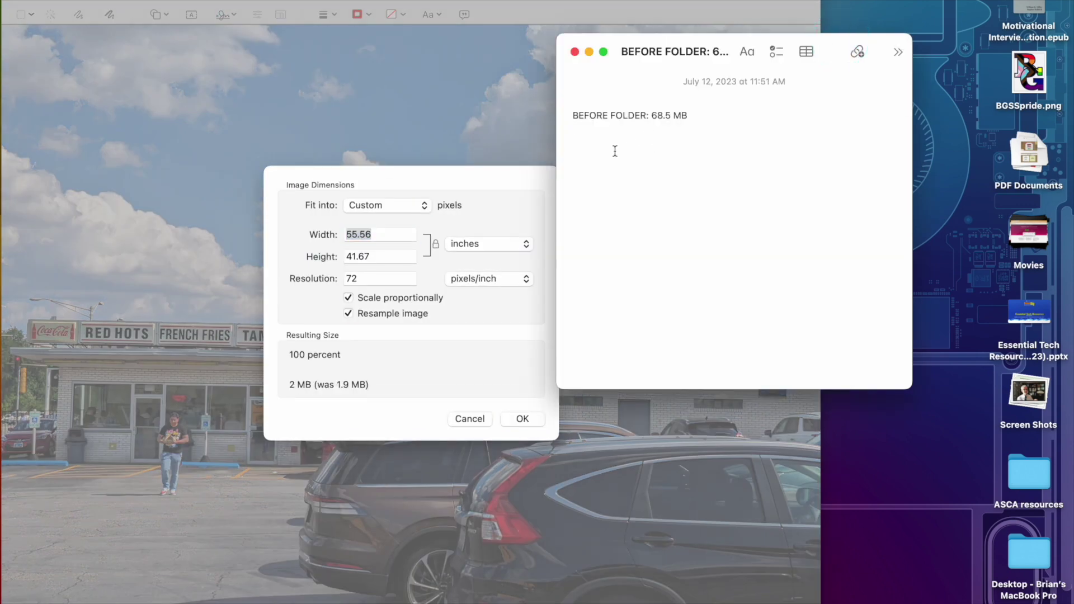
type("BEFORE IMAGE DIM: 55.56")
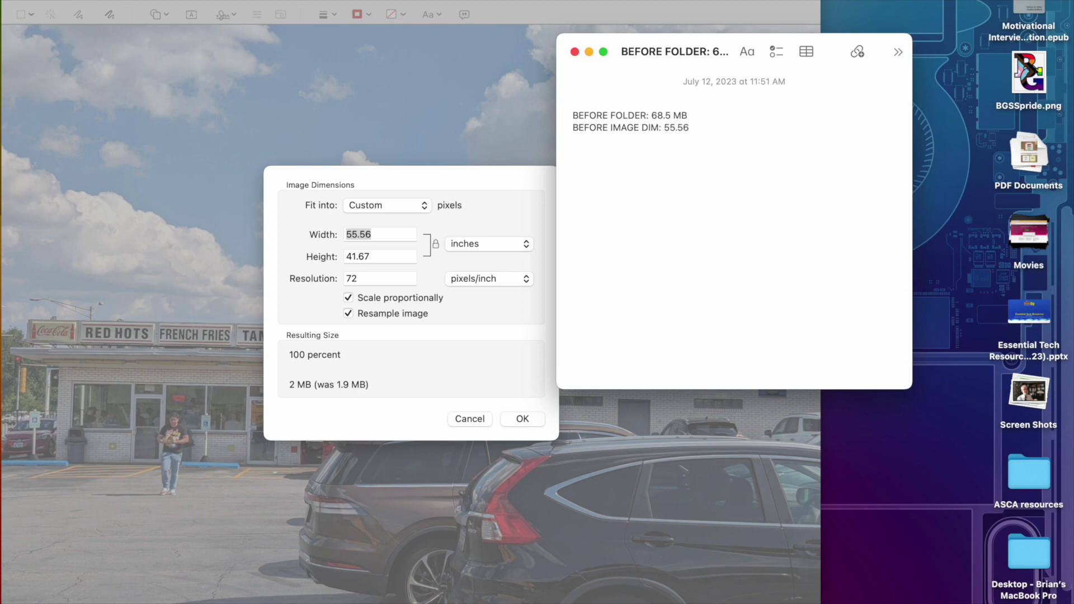
key("BackSpace")
key("BackSpace")
type("x 41.67")
left_click(471, 421)
left_click(472, 421)
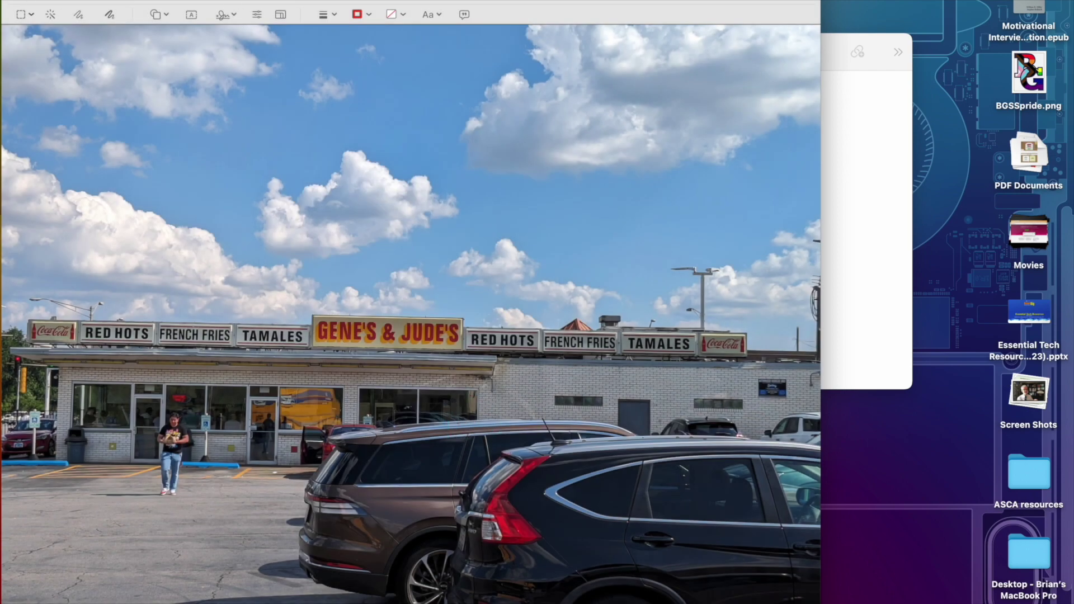
key("super+w")
Get Info on PXL_20230709_210400587.jpg and add BEFORE IMAGE SIZE: 1.9 MB as a new note line
right_click(411, 496)
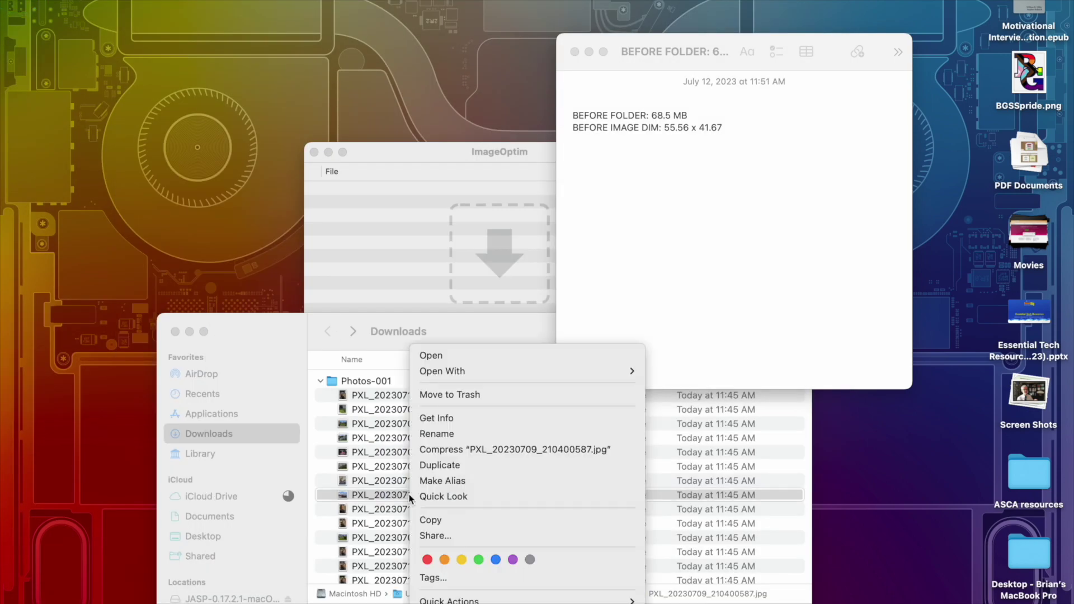
left_click(436, 417)
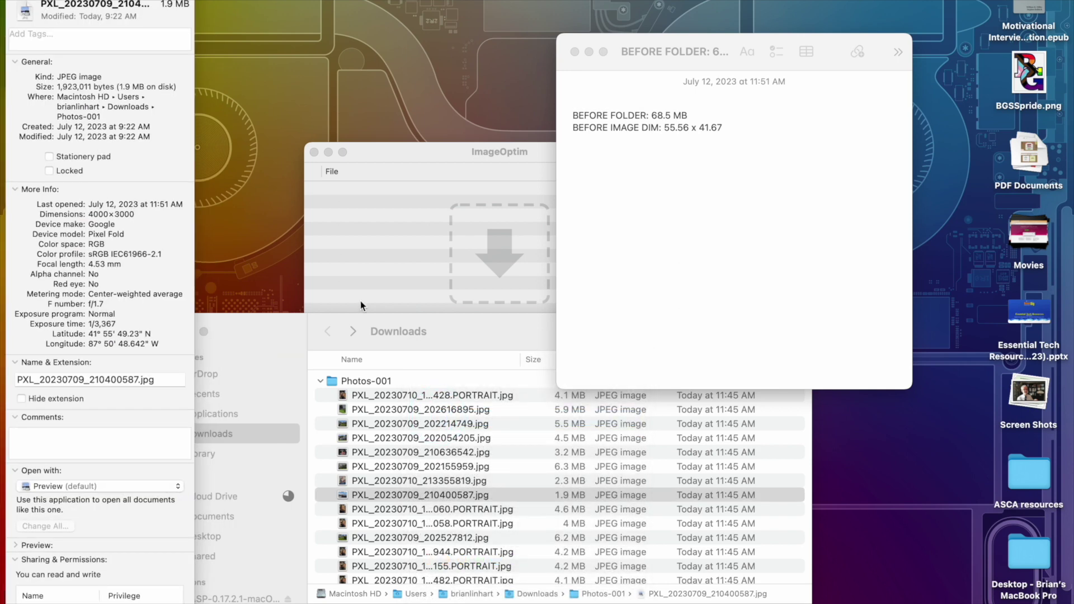
left_click(730, 124)
key("Return")
type("BEF")
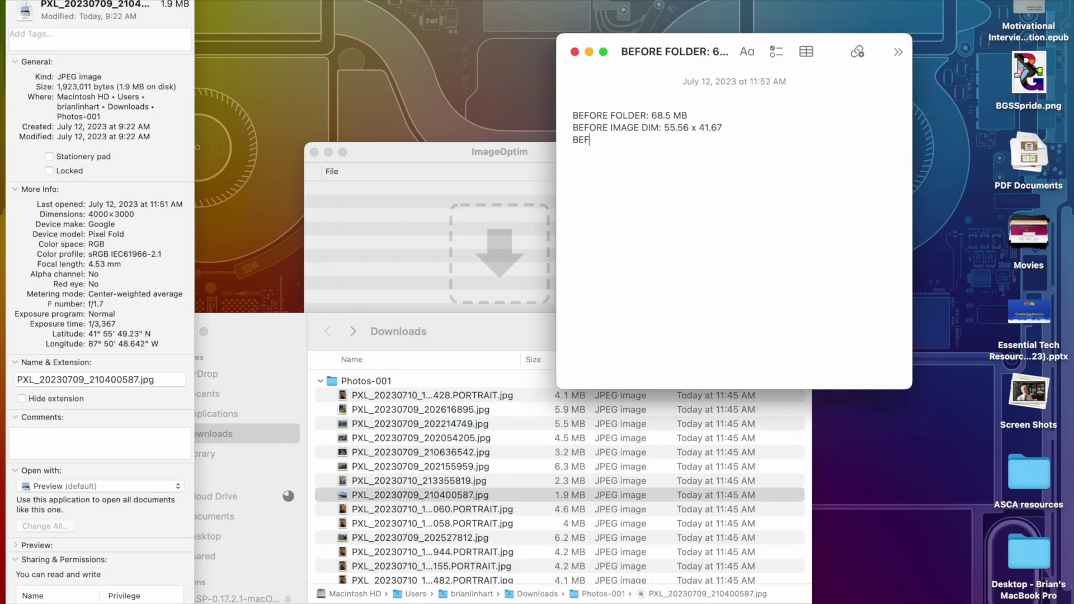
type("ORE IMAGE SIZE: 1.9 MB")
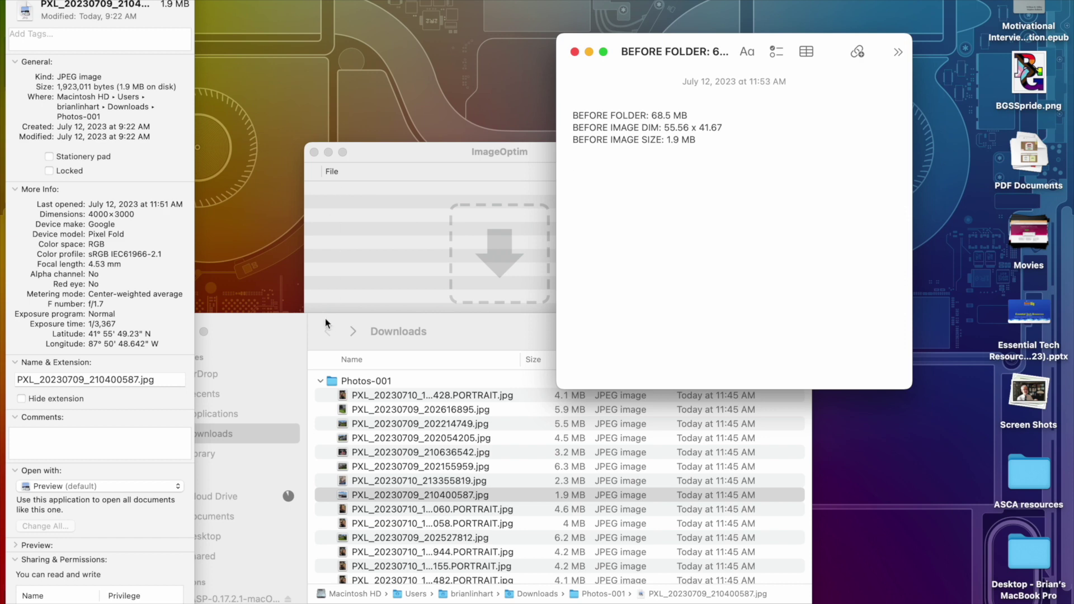
Move ImageOptim higher and the note to the top-right corner, with Finder in front
left_click(272, 323)
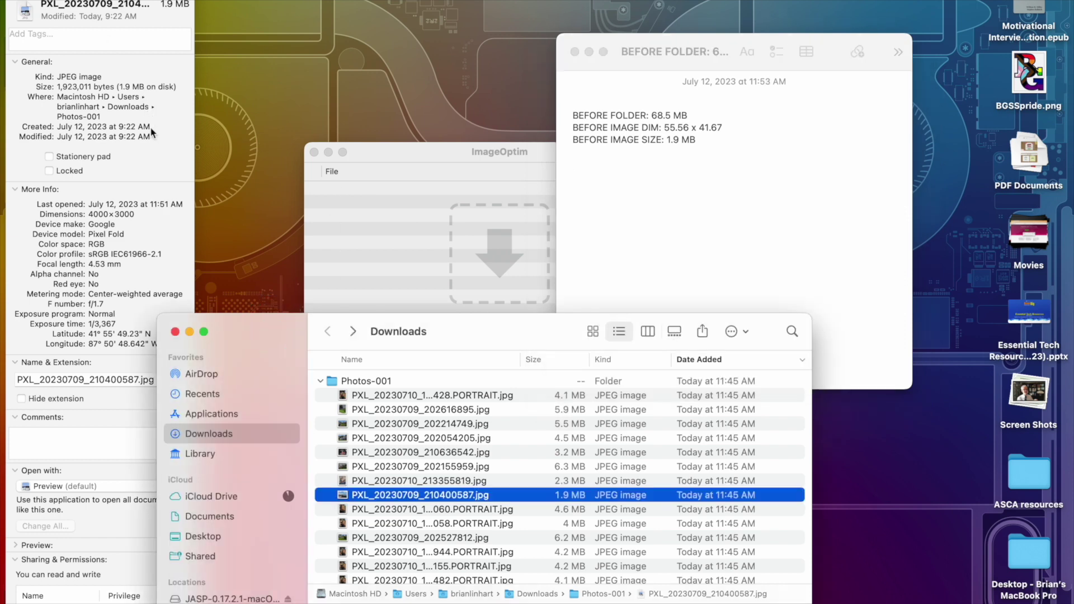
left_click_drag(446, 151, 454, 63)
left_click_drag(839, 46, 987, 6)
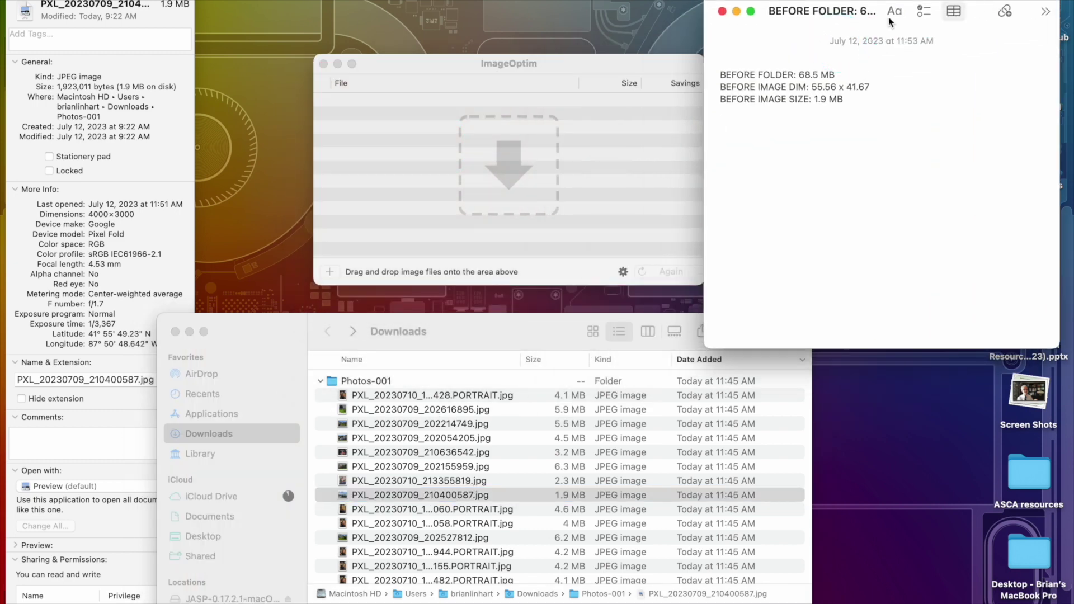
left_click(551, 63)
left_click(384, 393)
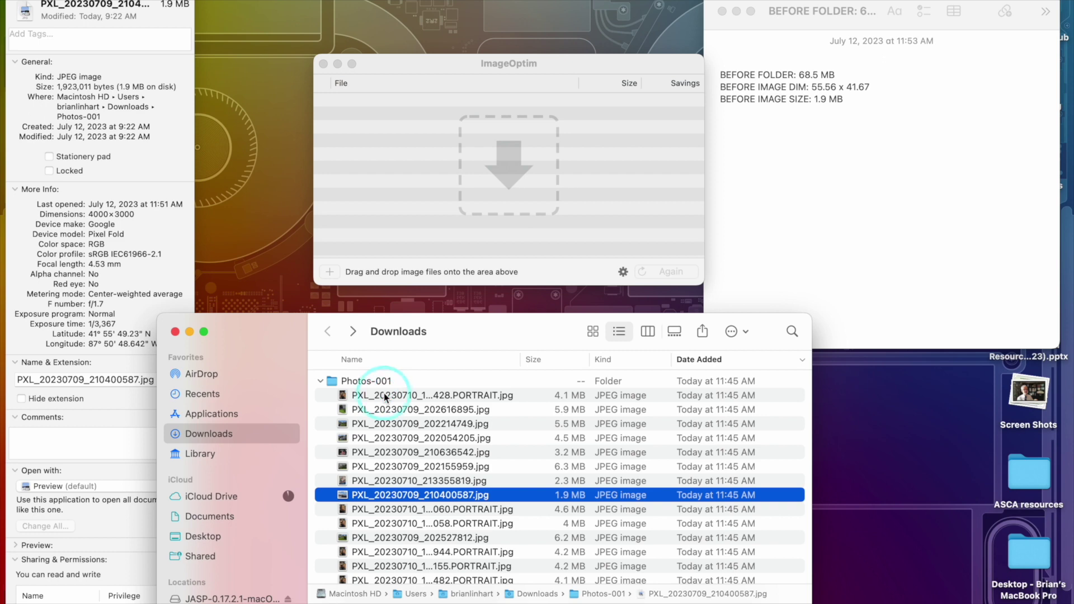
Select all 16 Photos-001 photos and drag them onto ImageOptim's drop area
left_click(384, 395)
scroll(379, 469, "down", 1)
scroll(379, 469, "down", 2)
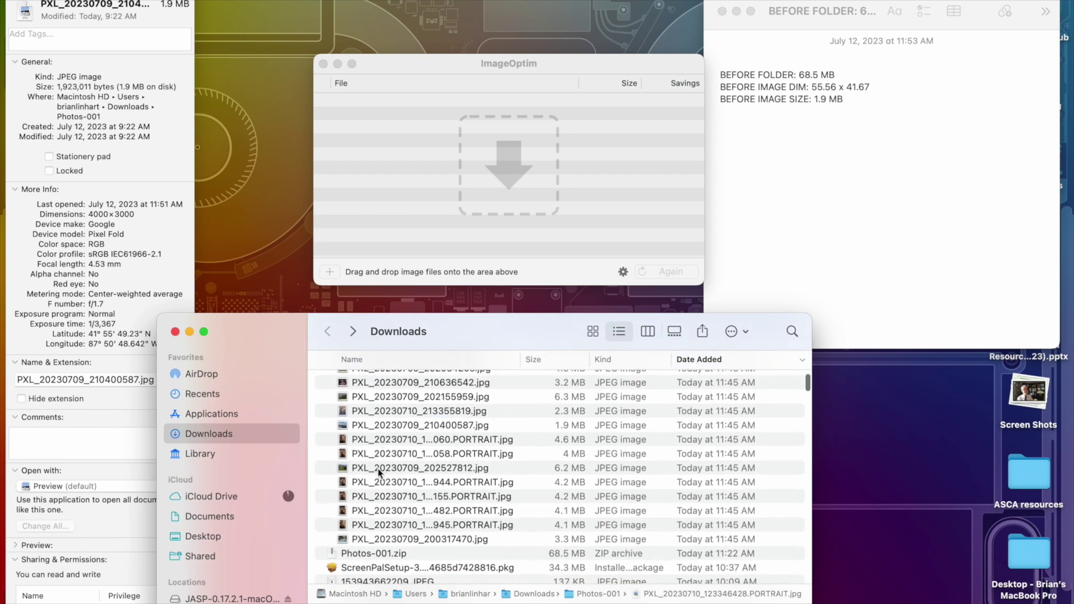
left_click(368, 539, "shift")
left_click(378, 416)
left_click(378, 416)
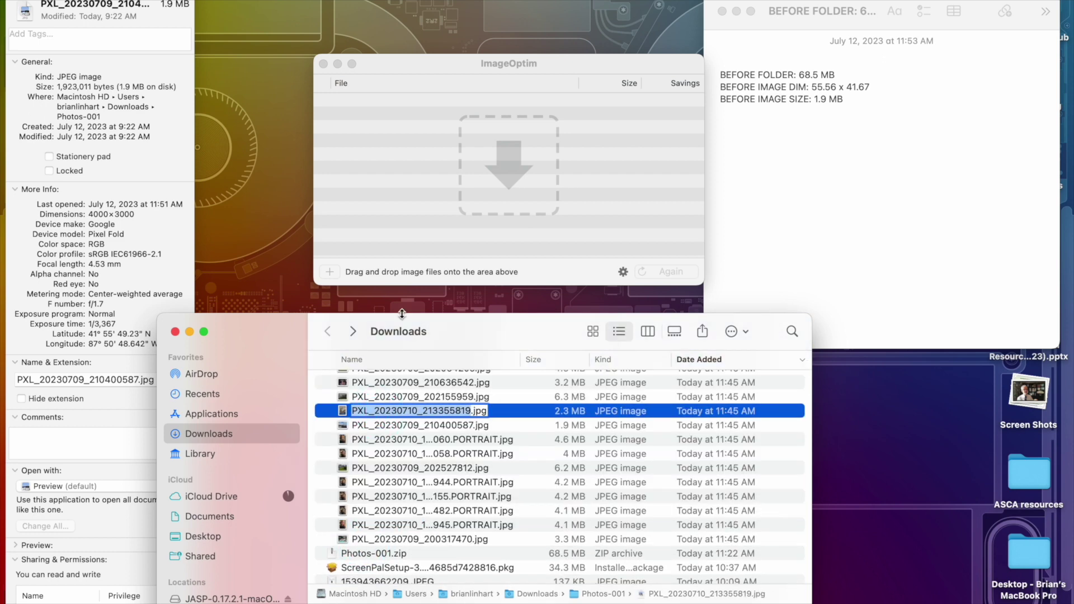
scroll(377, 422, "up", 3)
left_click(374, 396)
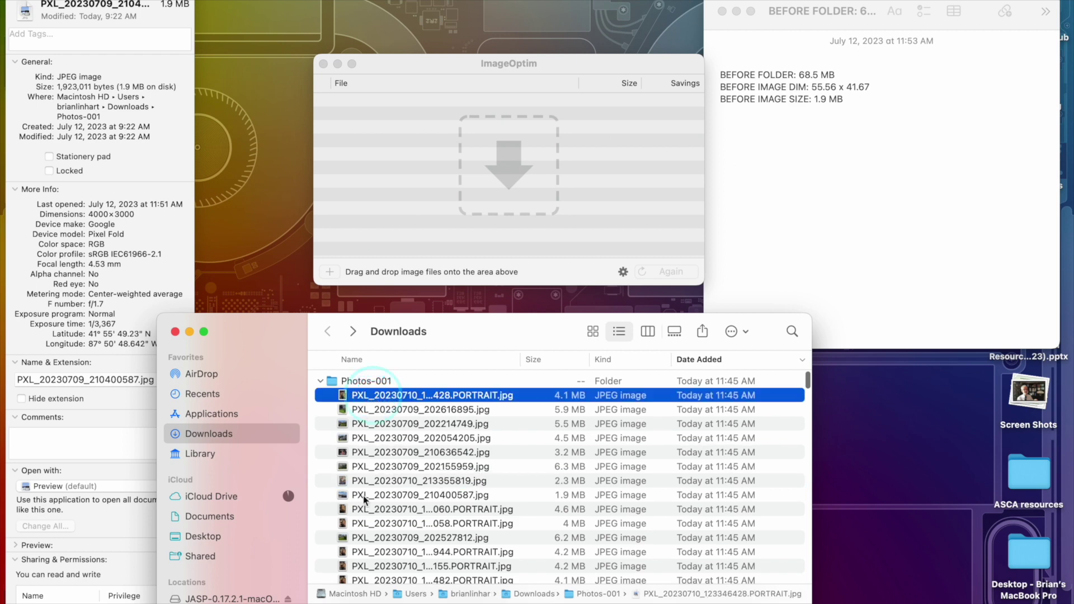
scroll(367, 551, "down", 3)
left_click(364, 524, "shift")
scroll(361, 511, "up", 3)
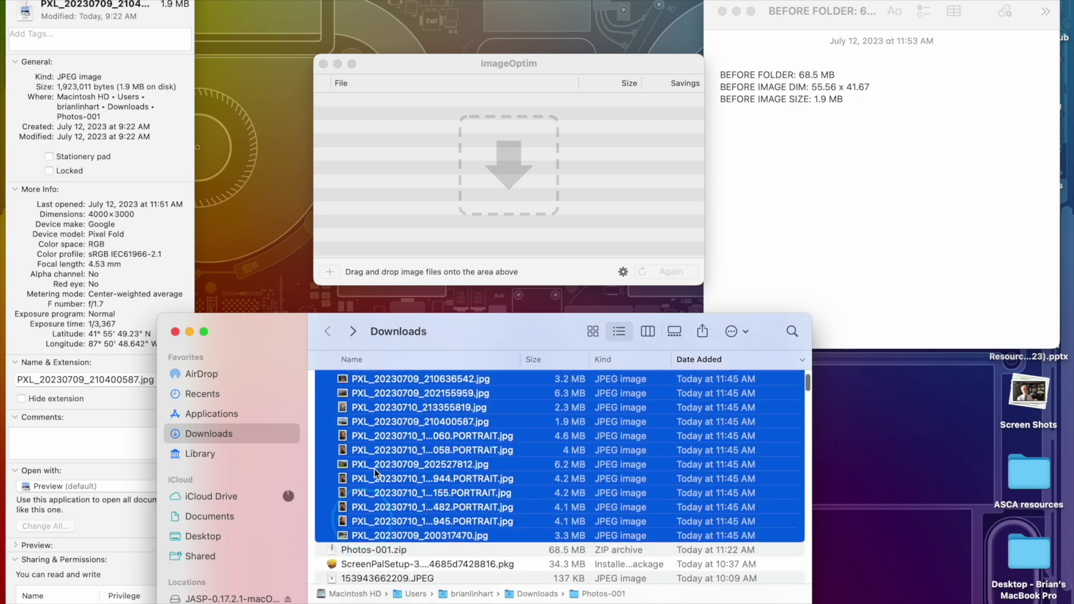
left_click_drag(345, 397, 385, 137)
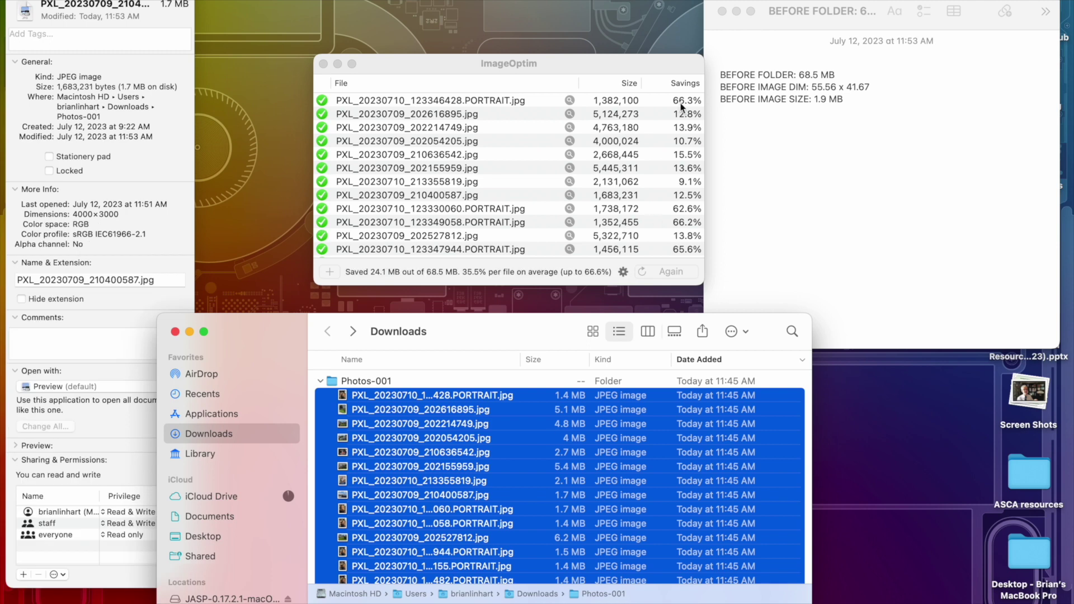
Review ImageOptim's results (24.1 MB of 68.5 MB saved), move the window up-left, and return to the note
scroll(580, 241, "down", 4)
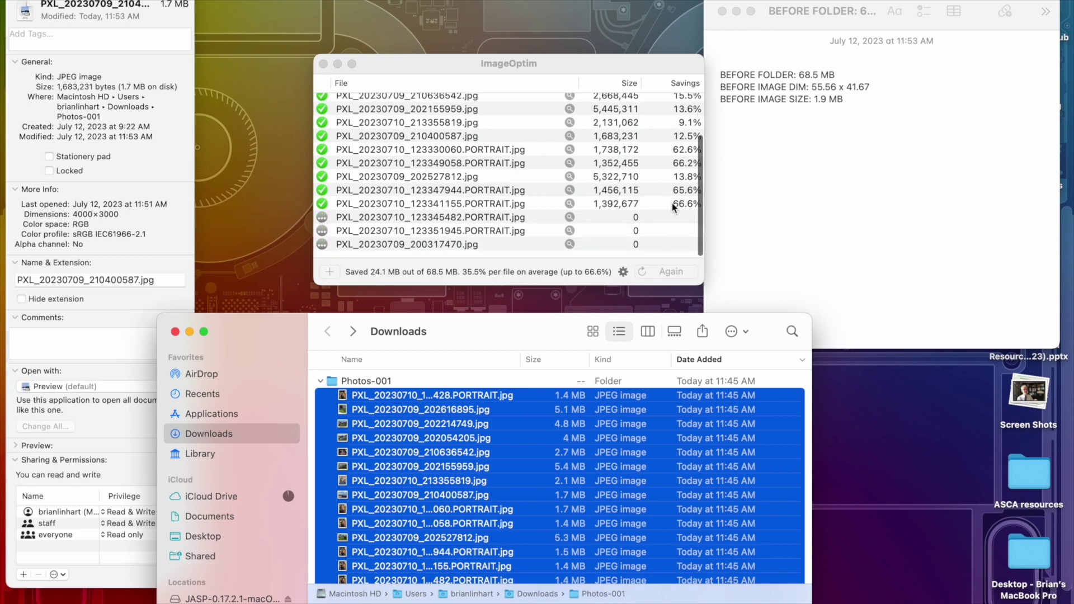
scroll(581, 241, "up", 4)
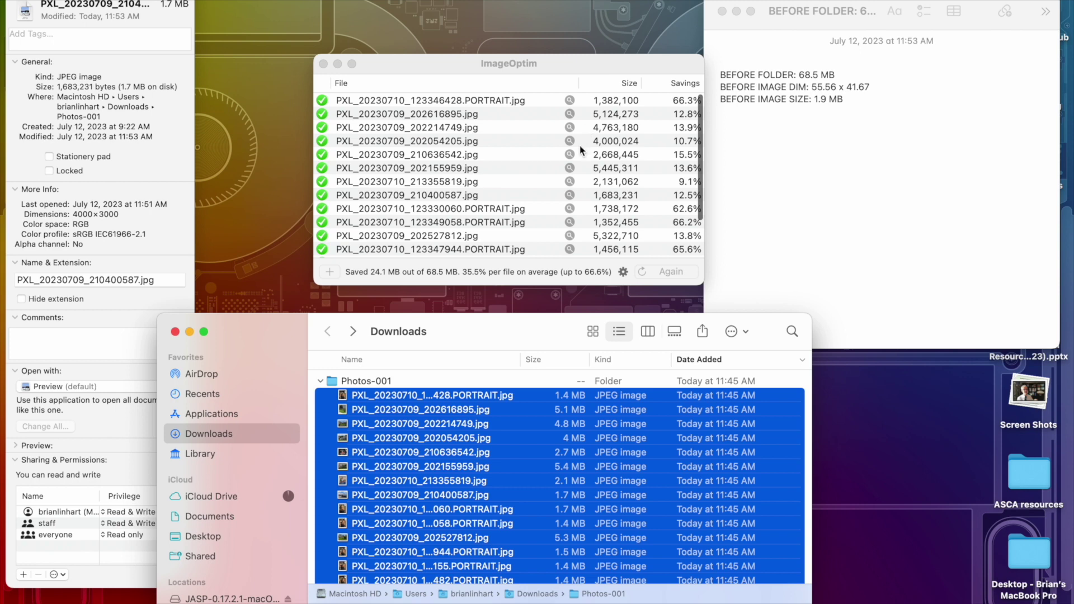
left_click_drag(624, 70, 600, 37)
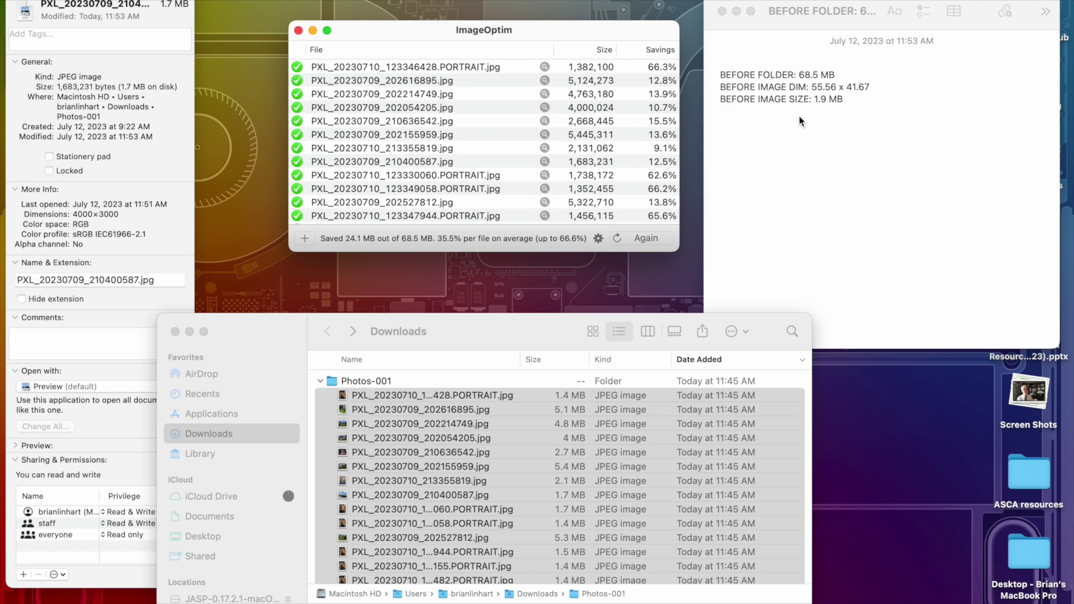
left_click(851, 100)
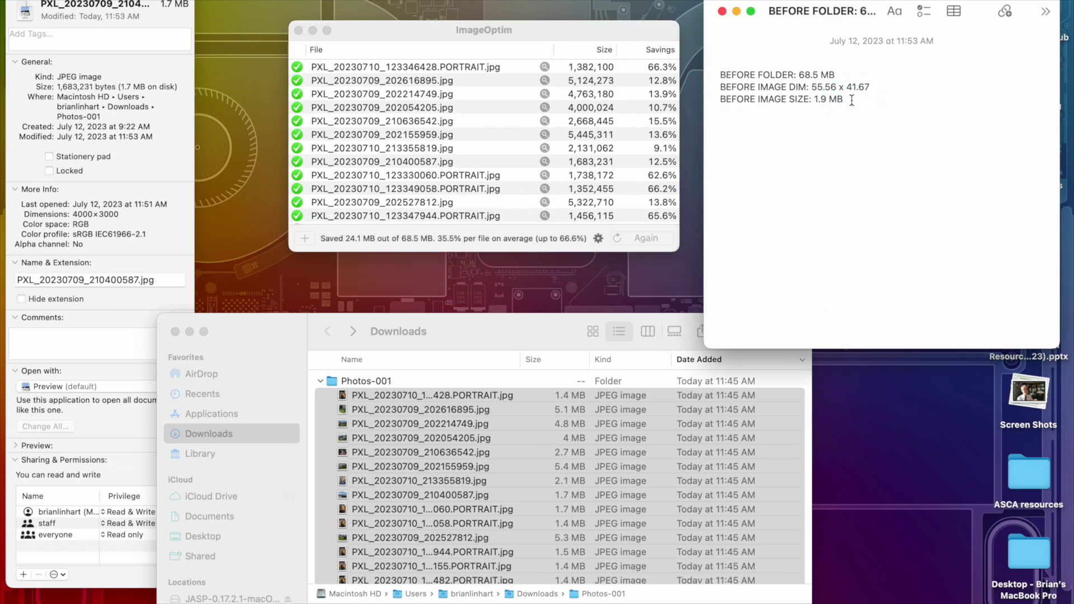
Get Info on the compressed Photos-001 folder and add AFTER FOLDER: 44.4 MB to the note
type("AFTER:")
key("BackSpace")
key("BackSpace")
type("FOLDER")
left_click(337, 381)
right_click(339, 385)
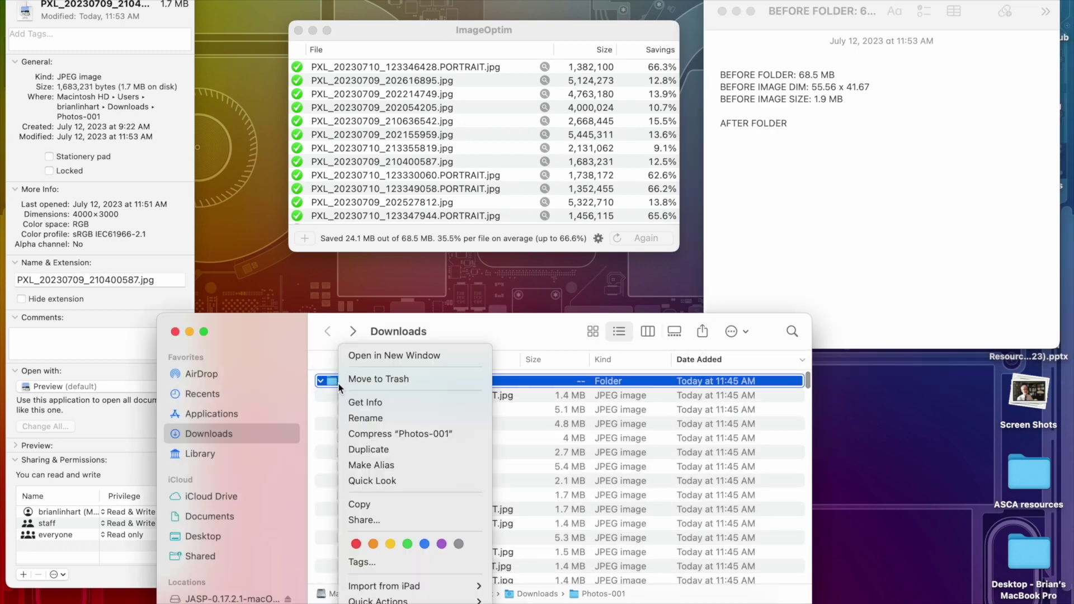
left_click(372, 404)
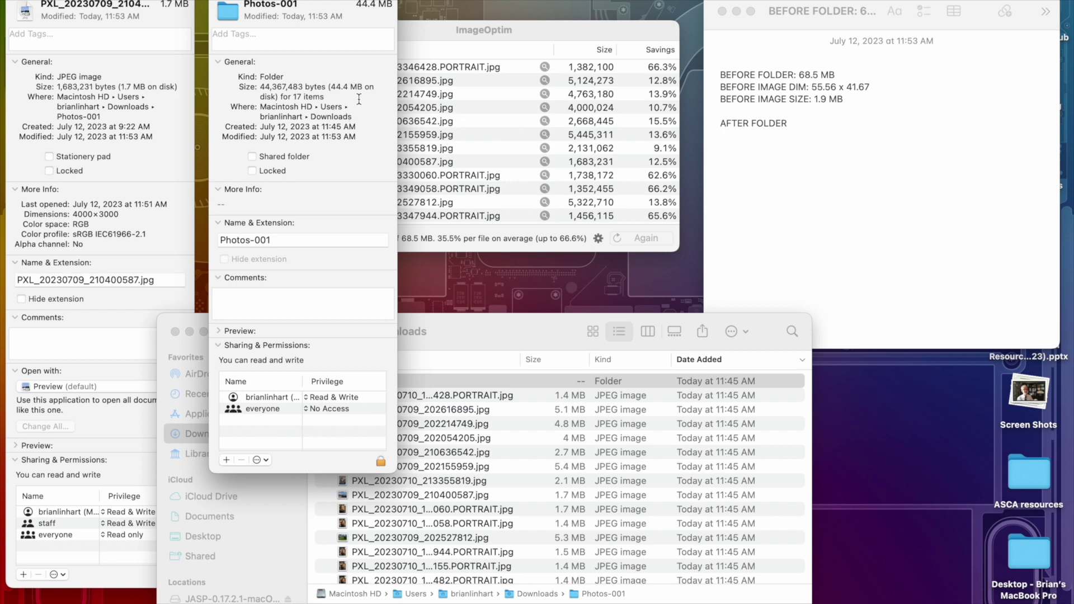
left_click(803, 123)
type(": ")
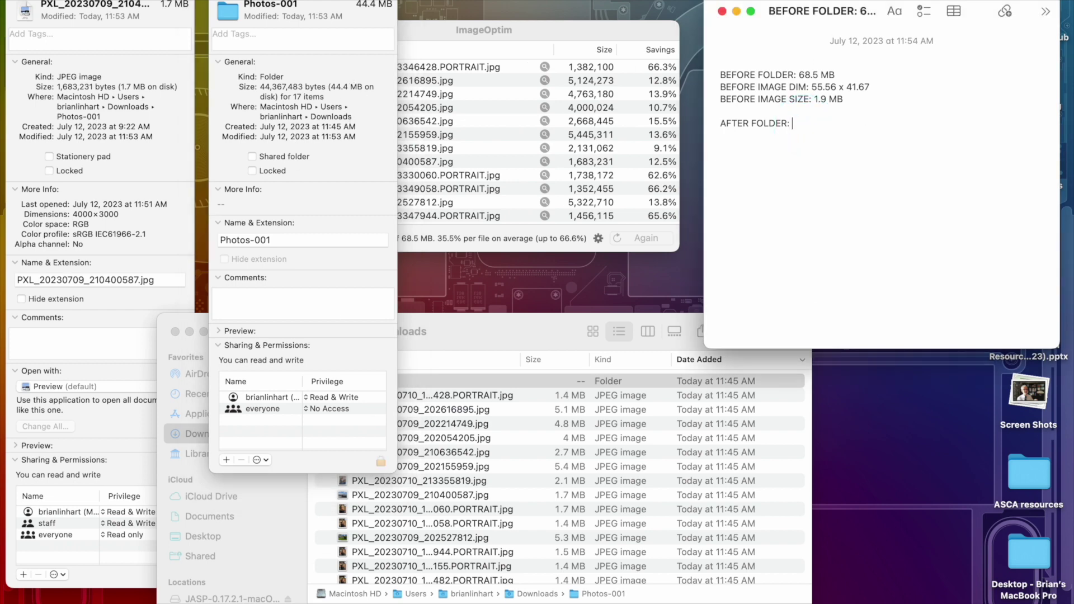
type("44.4 MB")
key("cmd+w")
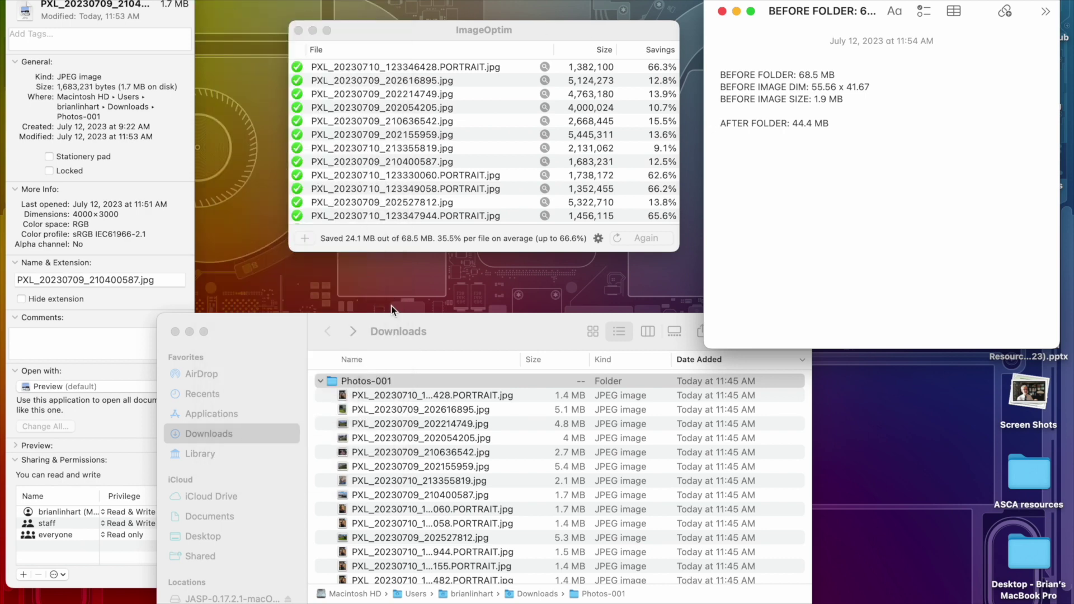
key("Return")
Scroll through ImageOptim's per-file savings, then return to the Finder Downloads window
scroll(485, 177, "down", 1)
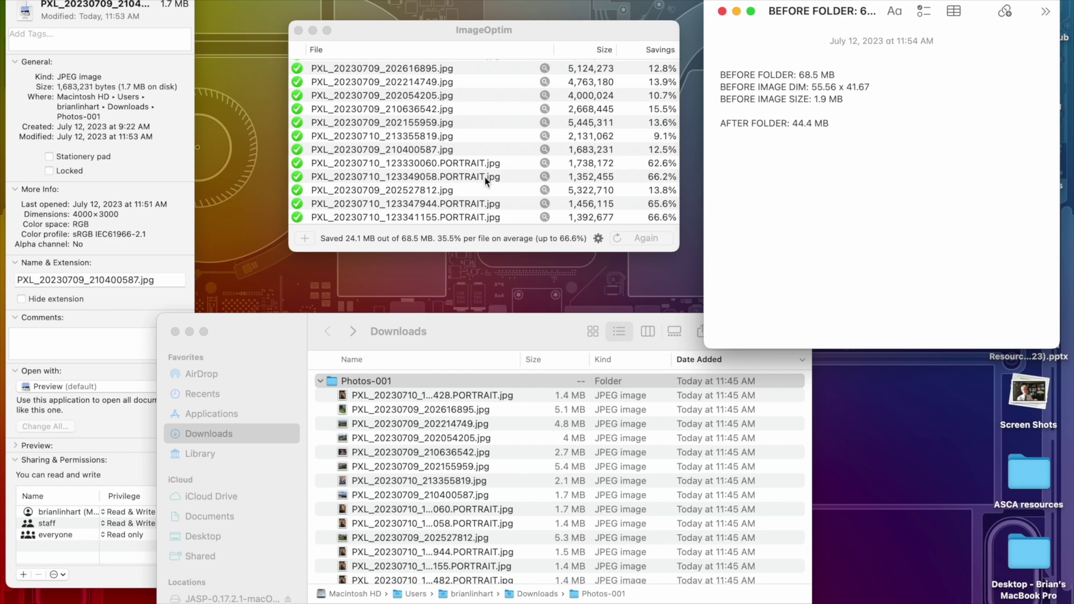
scroll(484, 177, "down", 3)
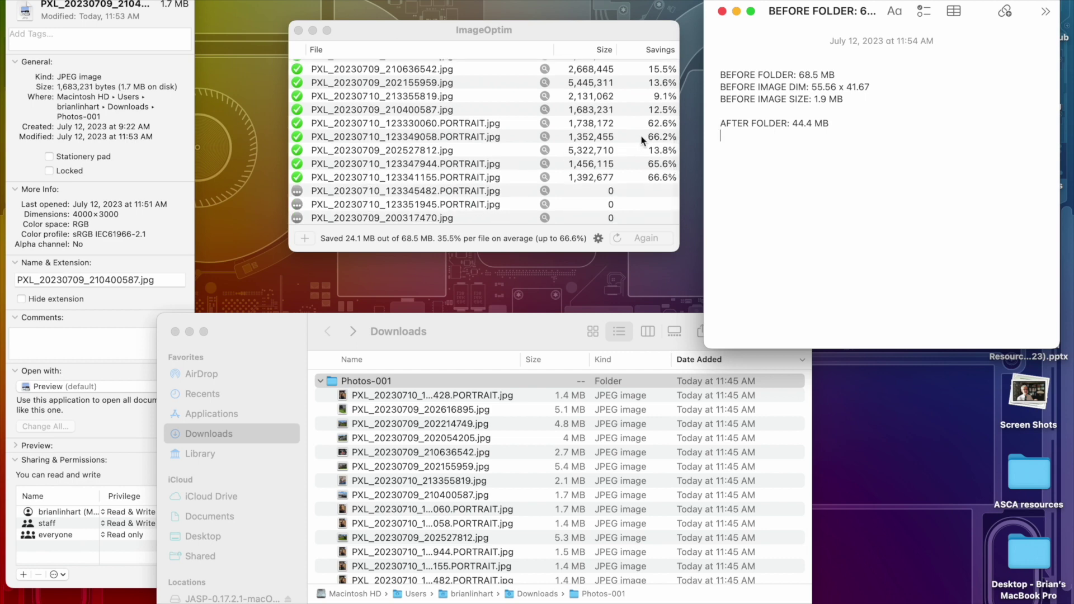
scroll(643, 169, "up", 4)
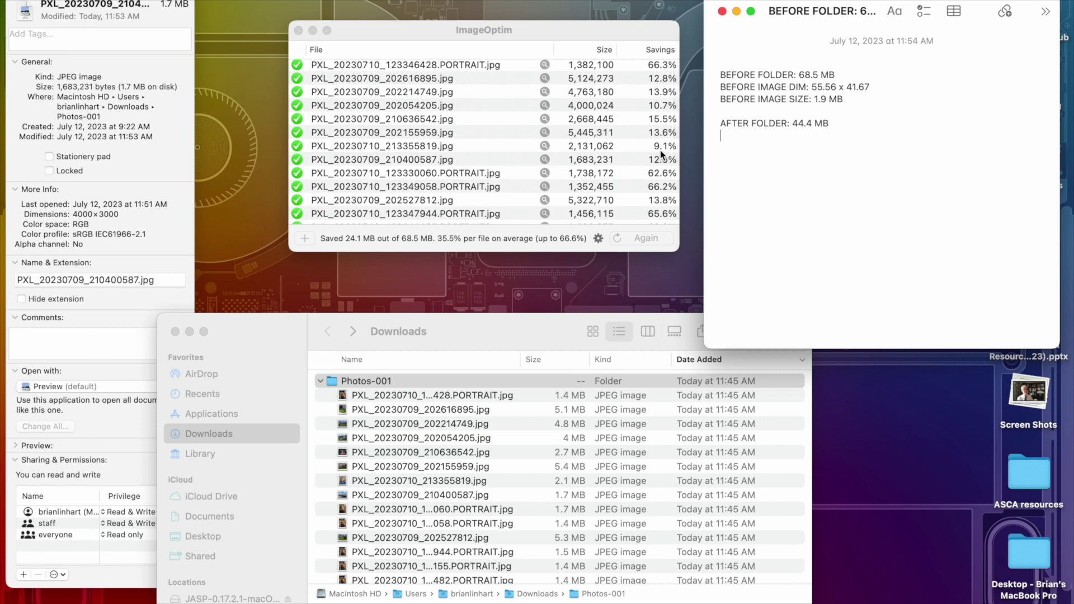
scroll(662, 155, "up", 1)
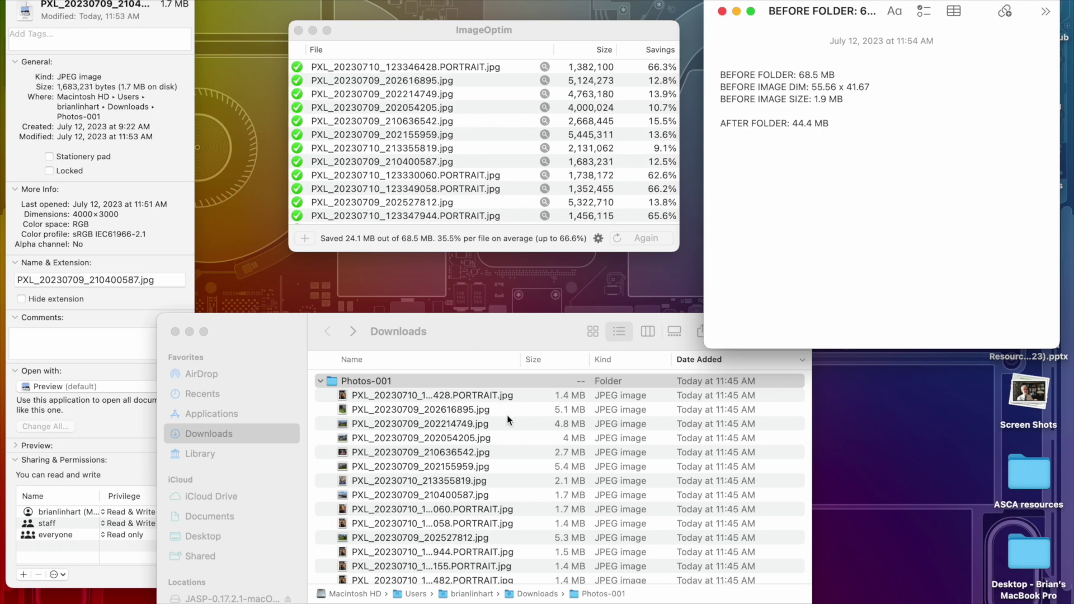
left_click(456, 493)
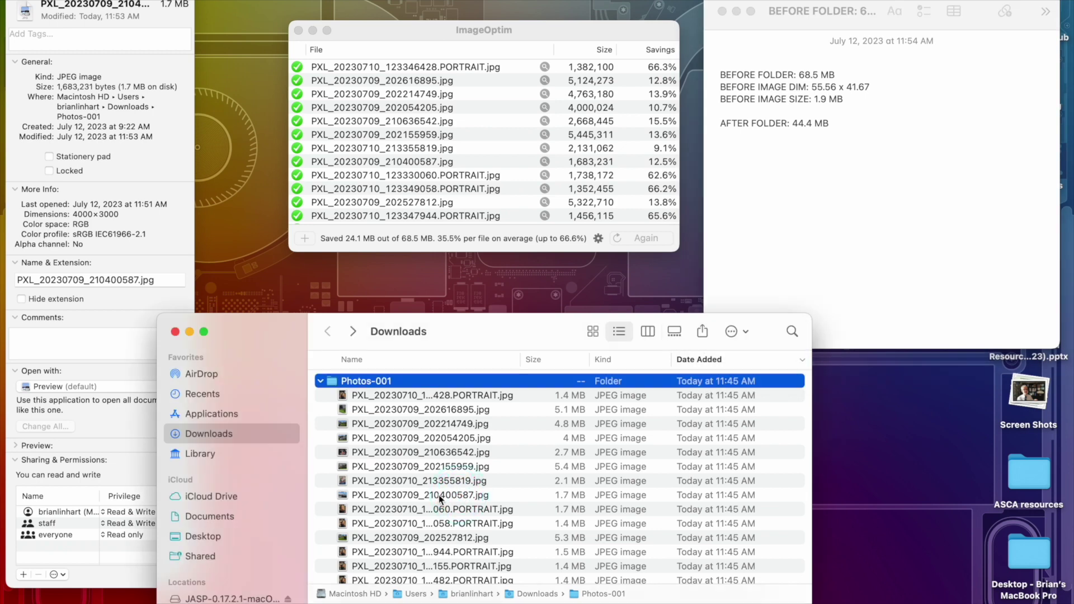
Preview PXL_20230709_210400587.jpg and open its Adjust Size dimensions
left_click(438, 495)
key("space")
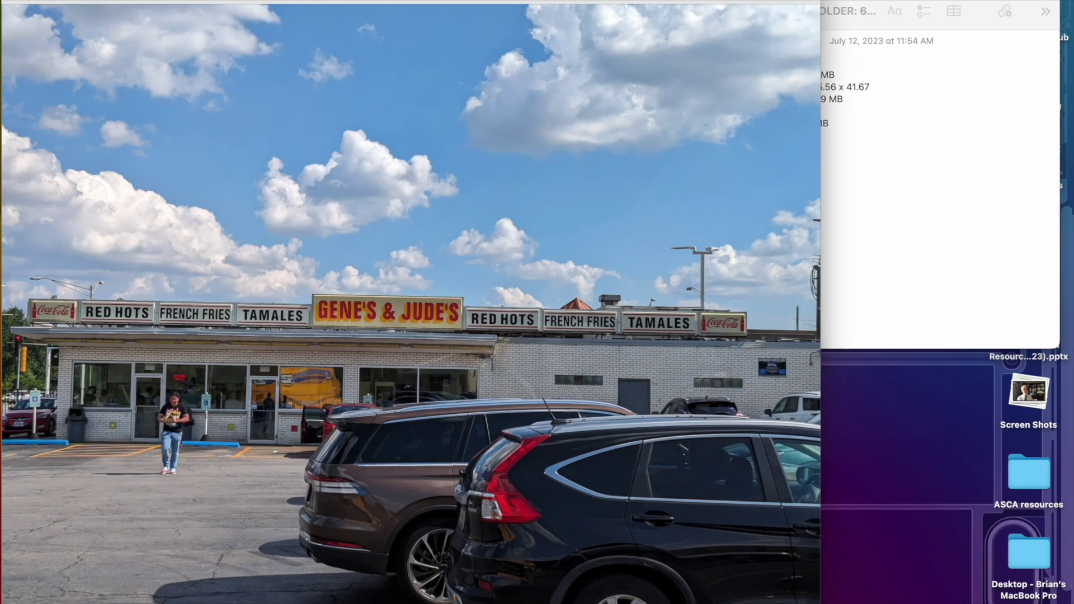
left_click(215, 1)
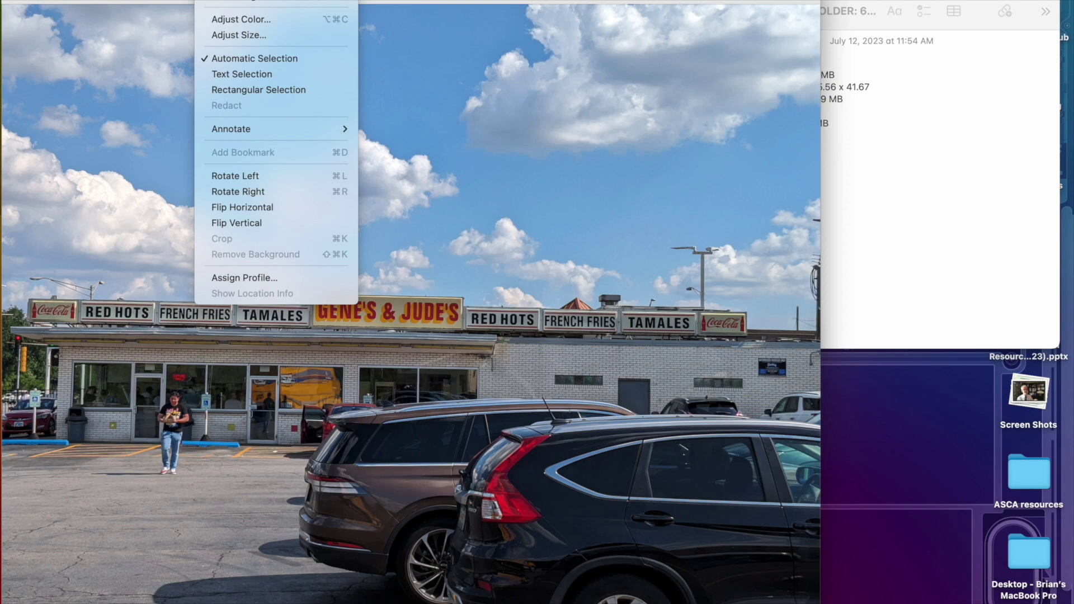
left_click(240, 35)
Type the label AFTER IMAGE DIM: on the new note line, correcting typos
left_click(1008, 169)
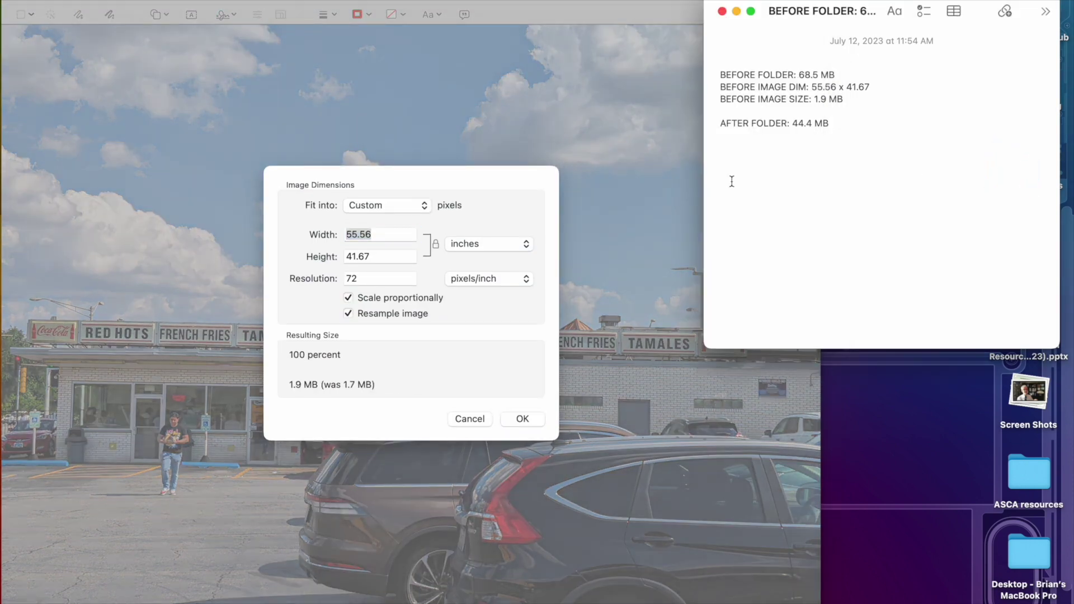
type("AFER INAE")
key("BackSpace")
key("BackSpace")
key("BackSpace")
type("M")
key("BackSpace")
type("MAGWE")
key("BackSpace")
key("BackSpace")
key("BackSpace")
type("E DIM:")
left_click(731, 134)
type("T")
Finish the line with 55.56 x 41.67, then cancel resizing and close the photo
left_click(814, 137)
type("55")
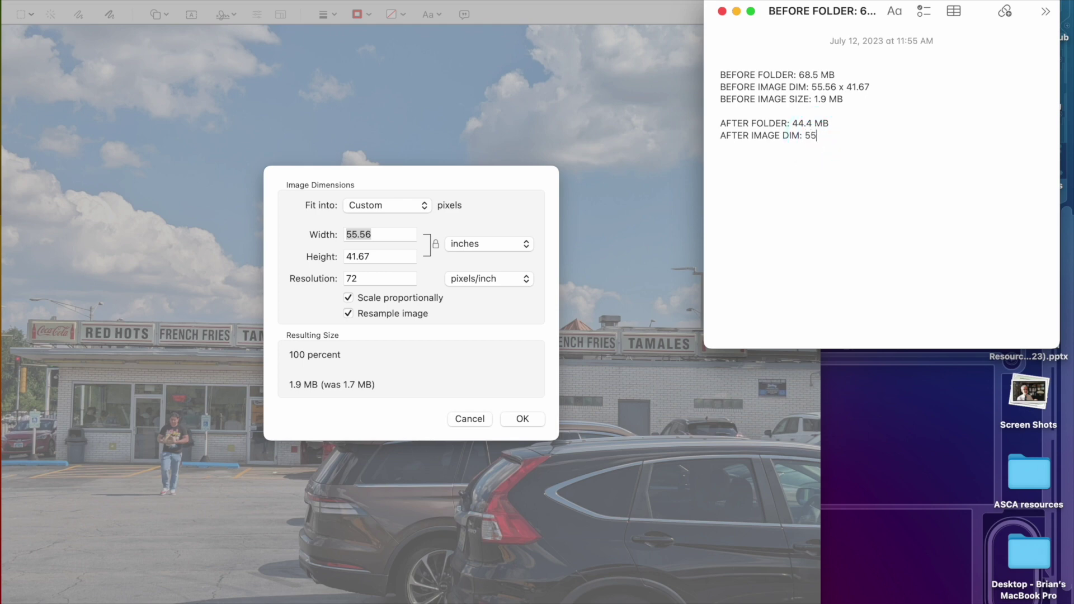
type(".56 x 41.67")
left_click(476, 419)
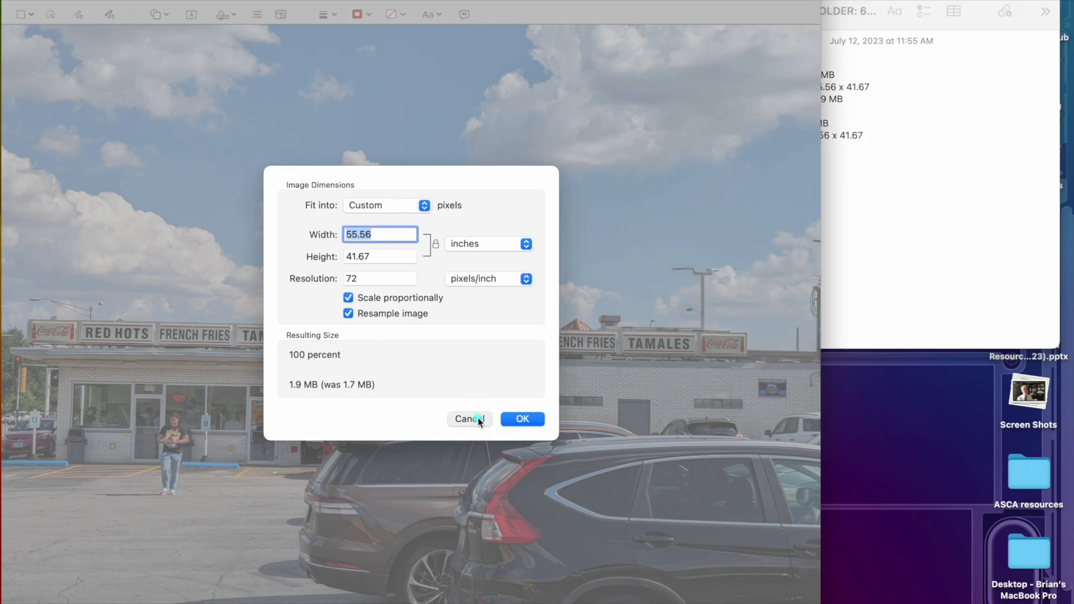
key("super+w")
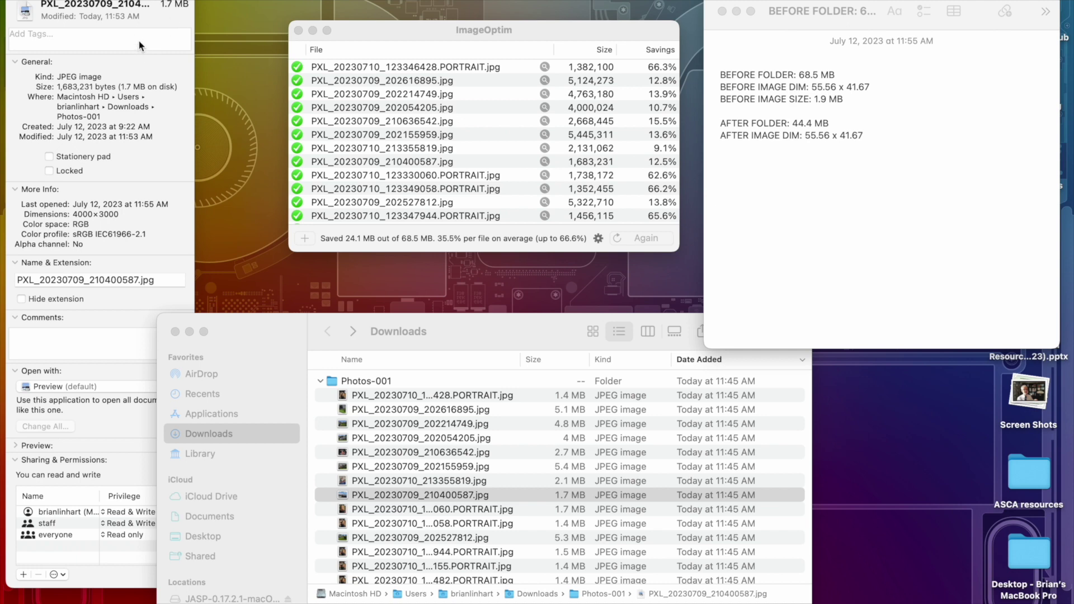
Add the line 'AFTER IMAGE SIZE: 1.7 MB' to the note, then bring the photo's info window forward
left_click(878, 130)
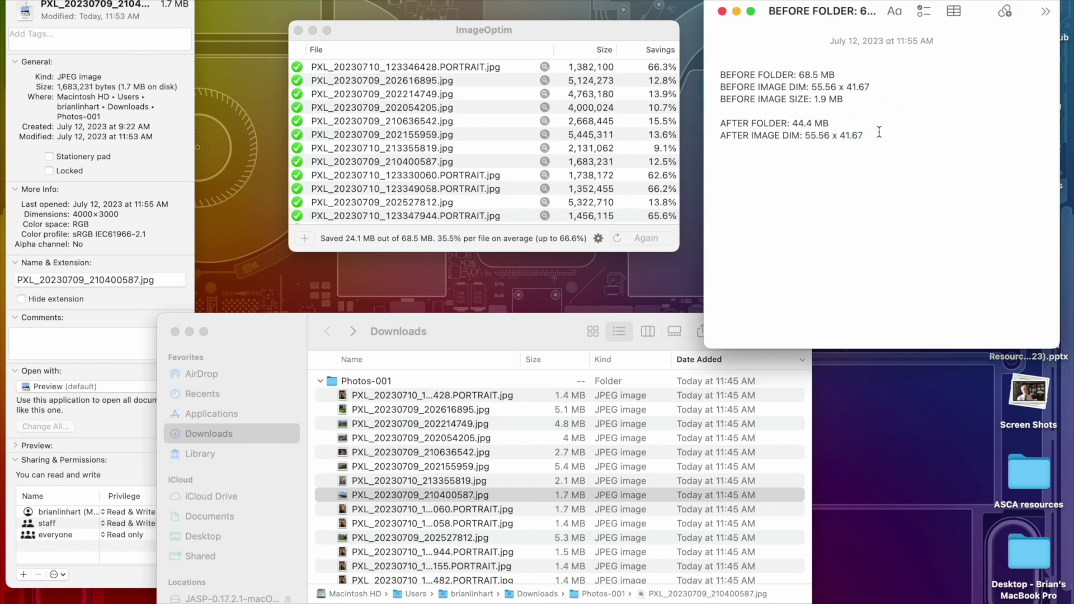
key("Return")
type("AFTER IMA")
key("BackSpace")
key("BackSpace")
type("MAGE SIZE: ")
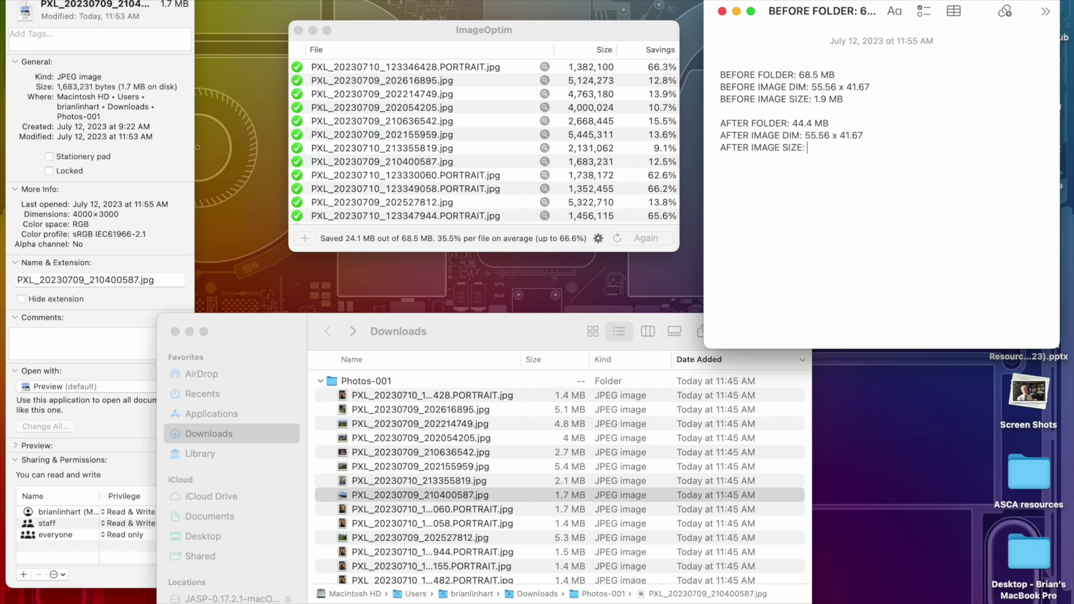
type("1.7 MB")
left_click(135, 240)
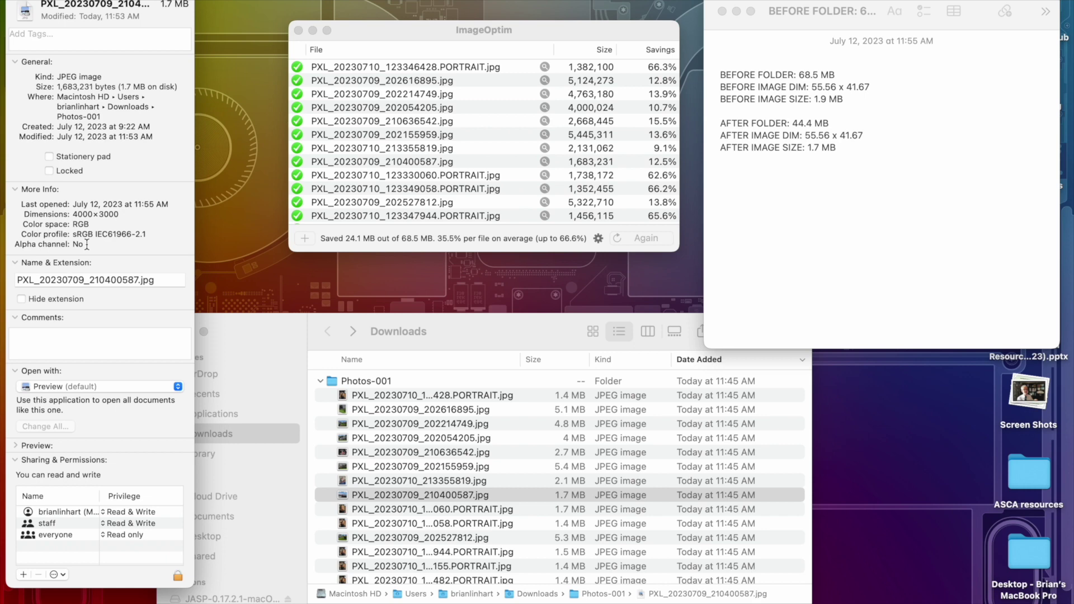
Close the photo's Get Info panel and the Downloads Finder window
key("super+w")
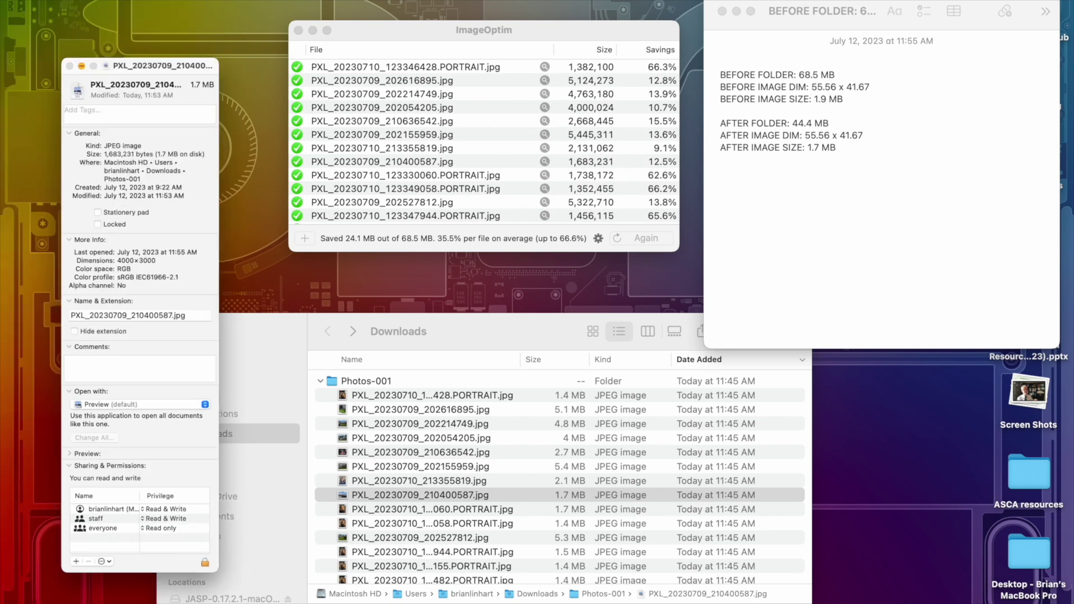
left_click_drag(257, 323, 237, 290)
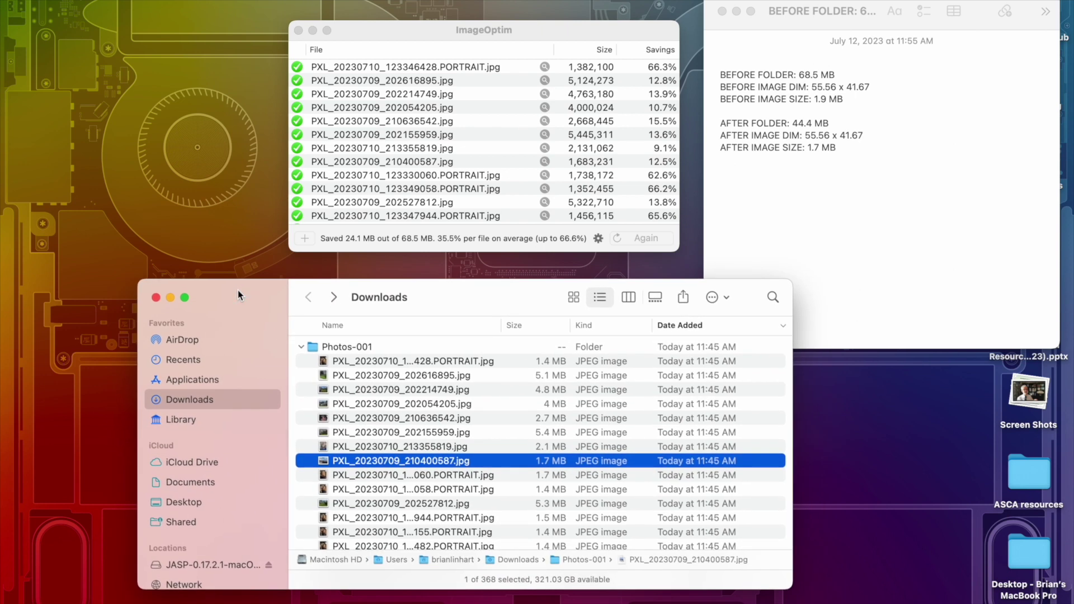
left_click(156, 298)
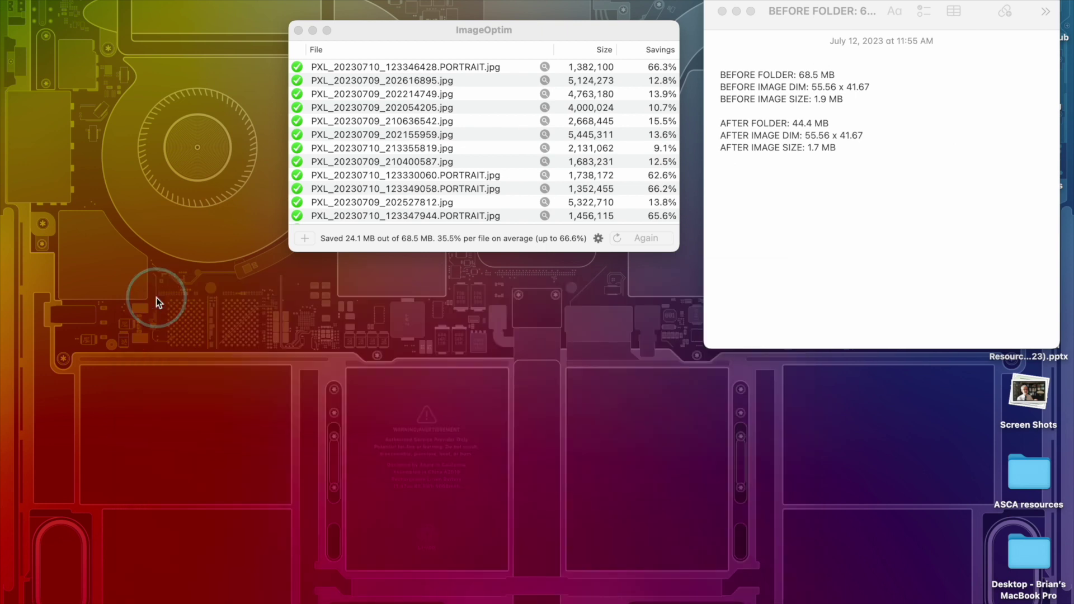